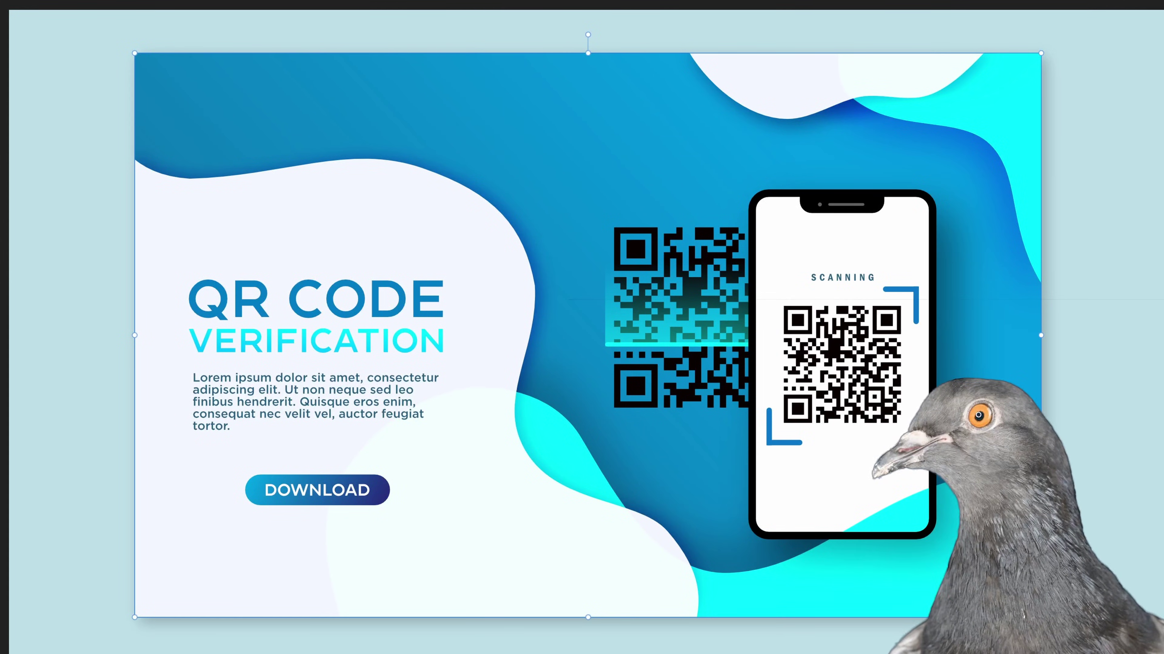
- Deselect the phone's QR group and snip the QR code region on the phone screen to the clipboard
click(855, 350)
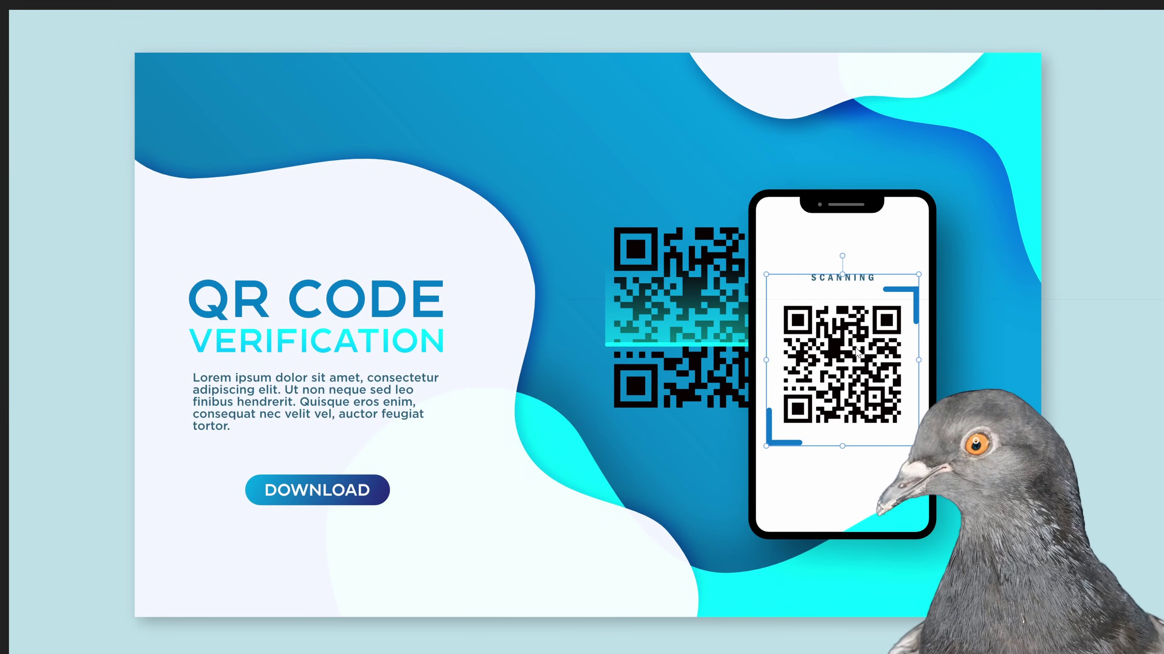
key(Escape)
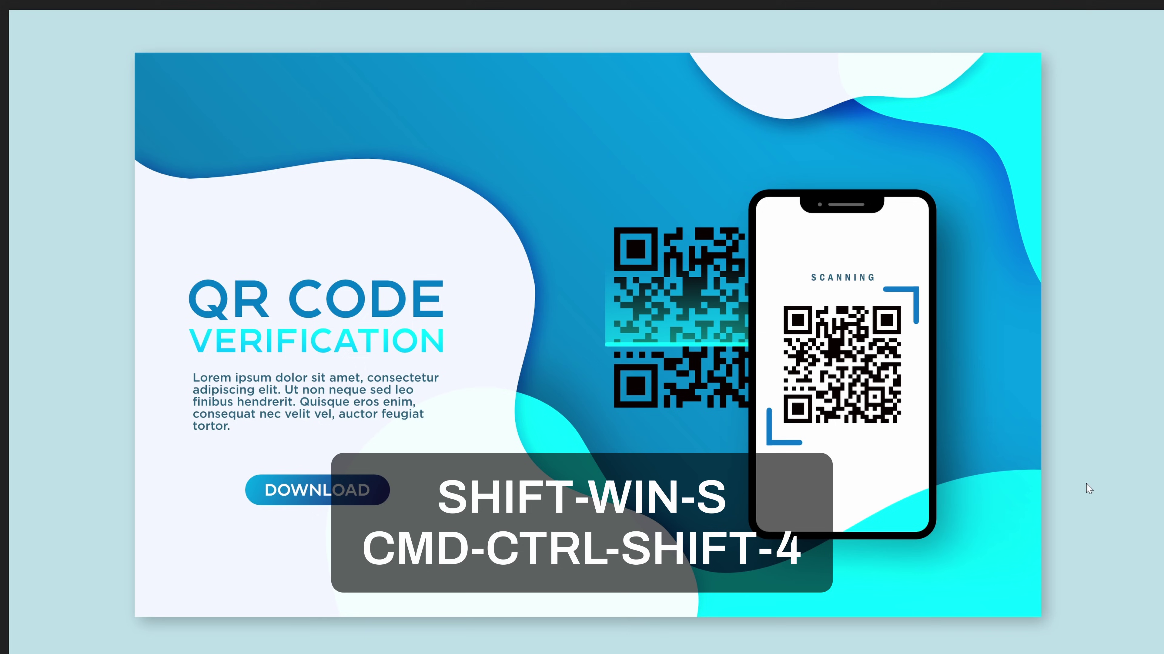
key(shift+super+s)
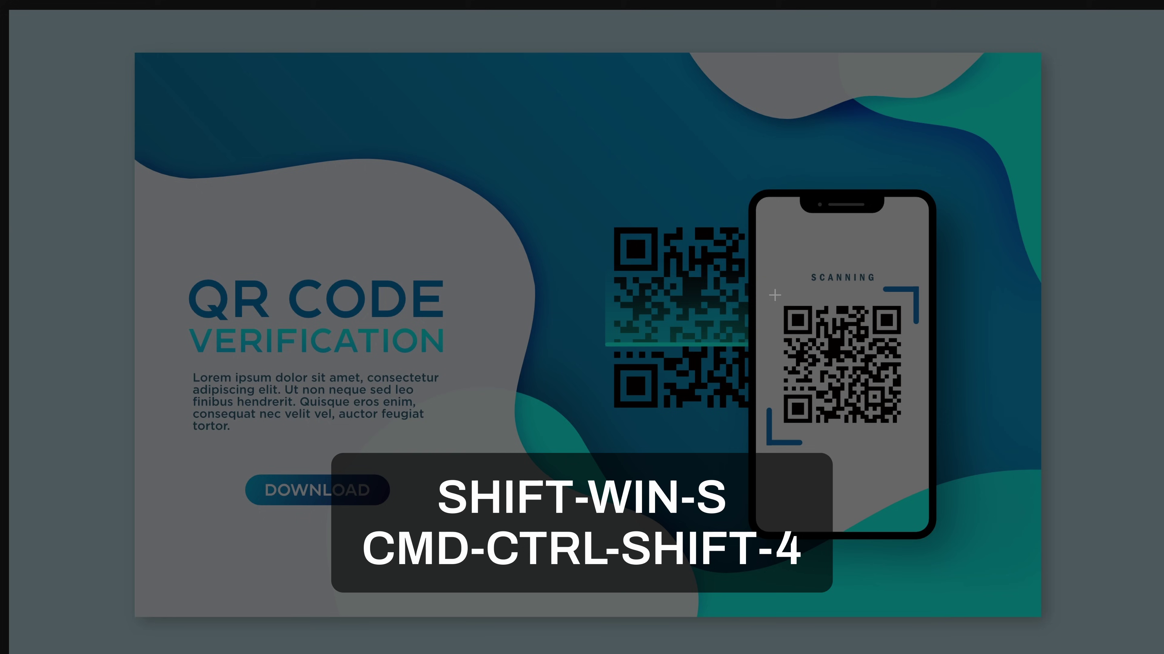
drag(774, 295, 939, 454)
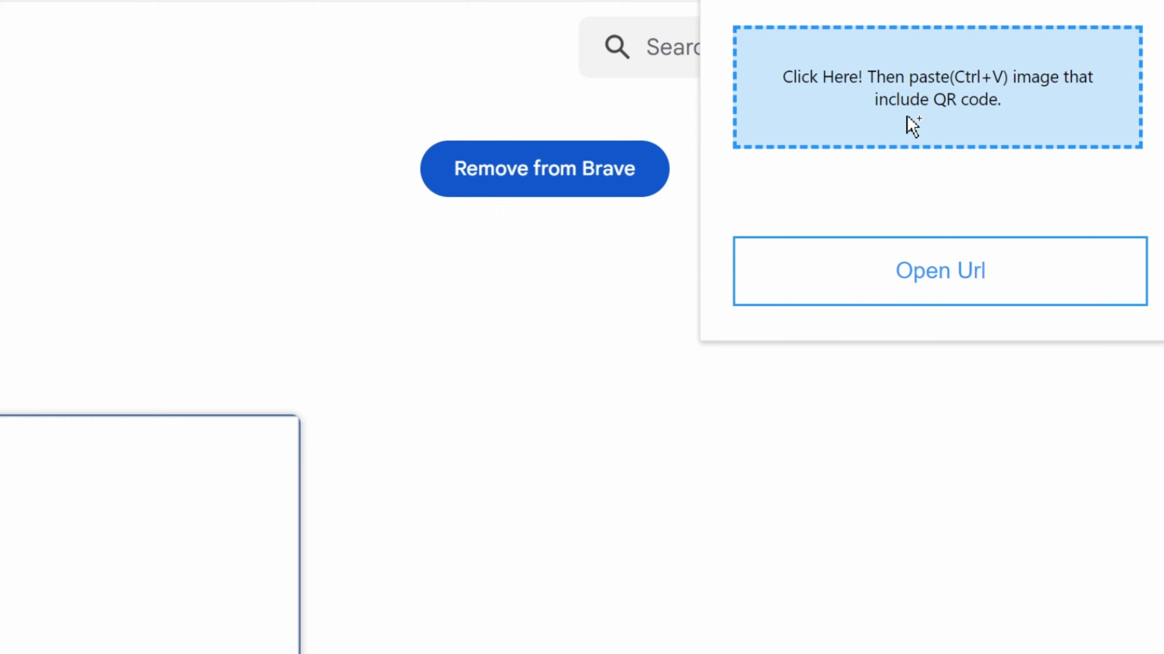
click(810, 144)
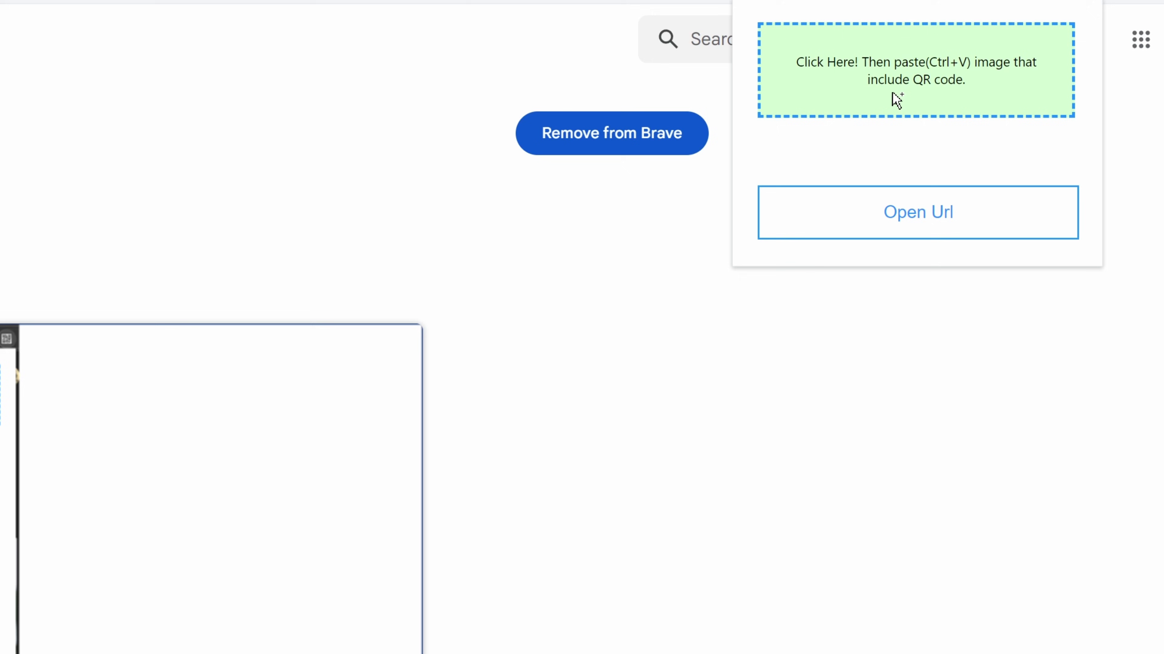
key(ctrl+v)
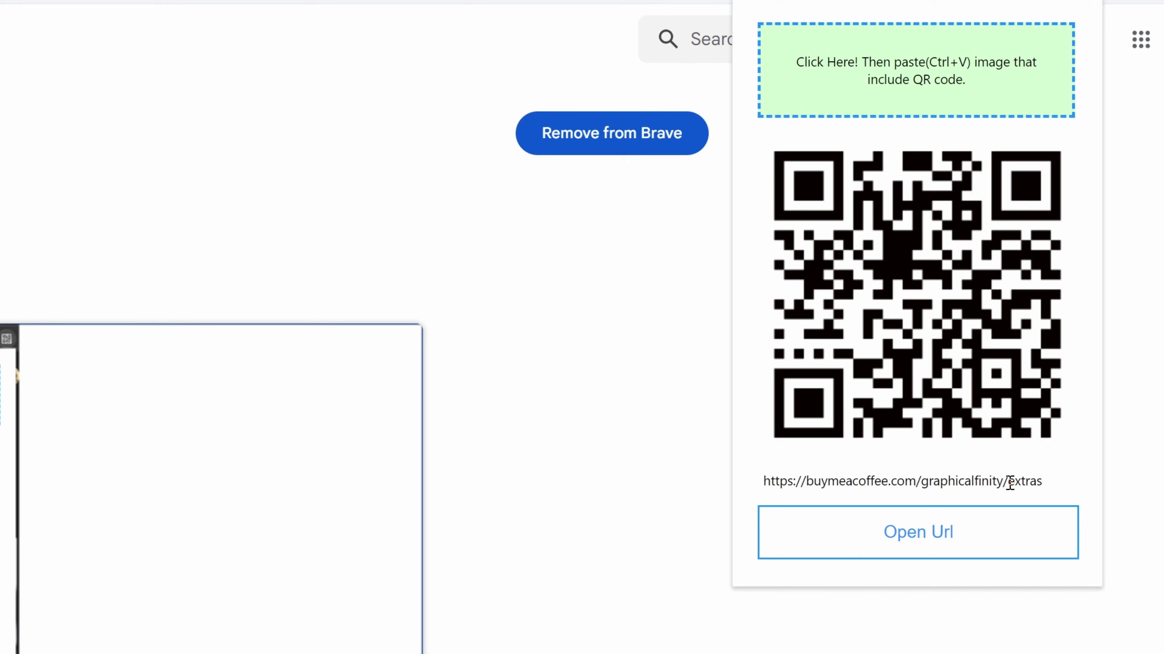
click(623, 493)
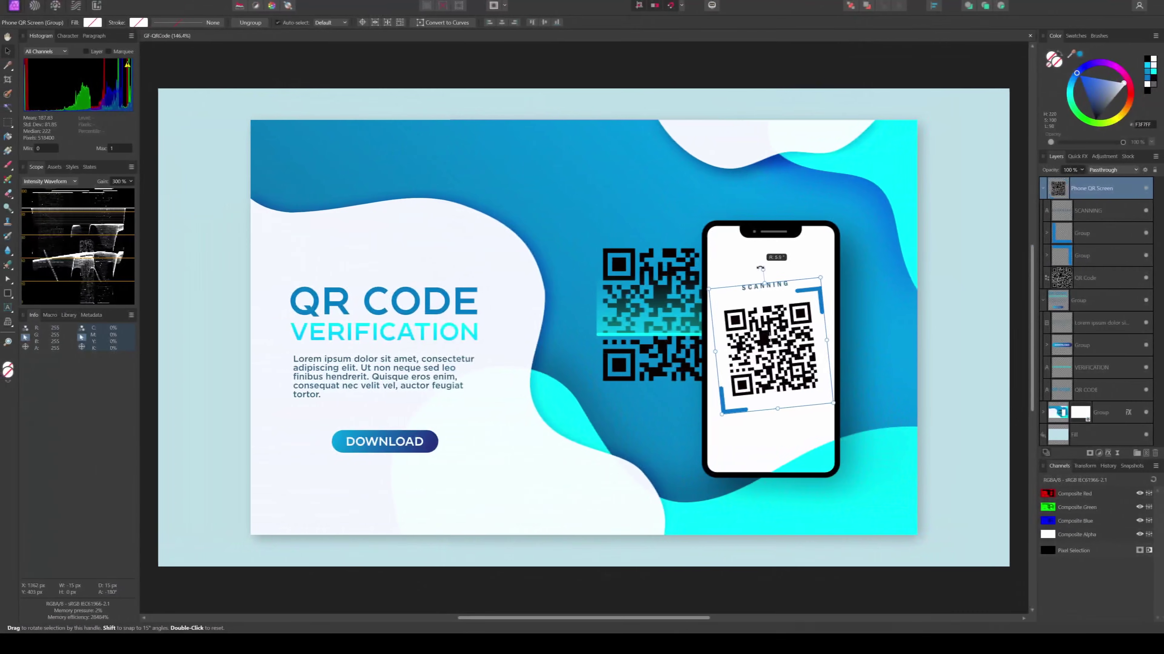
- Tilt the phone's QR screen about 12° and snip the tilted screen to the clipboard
drag(775, 267, 745, 270)
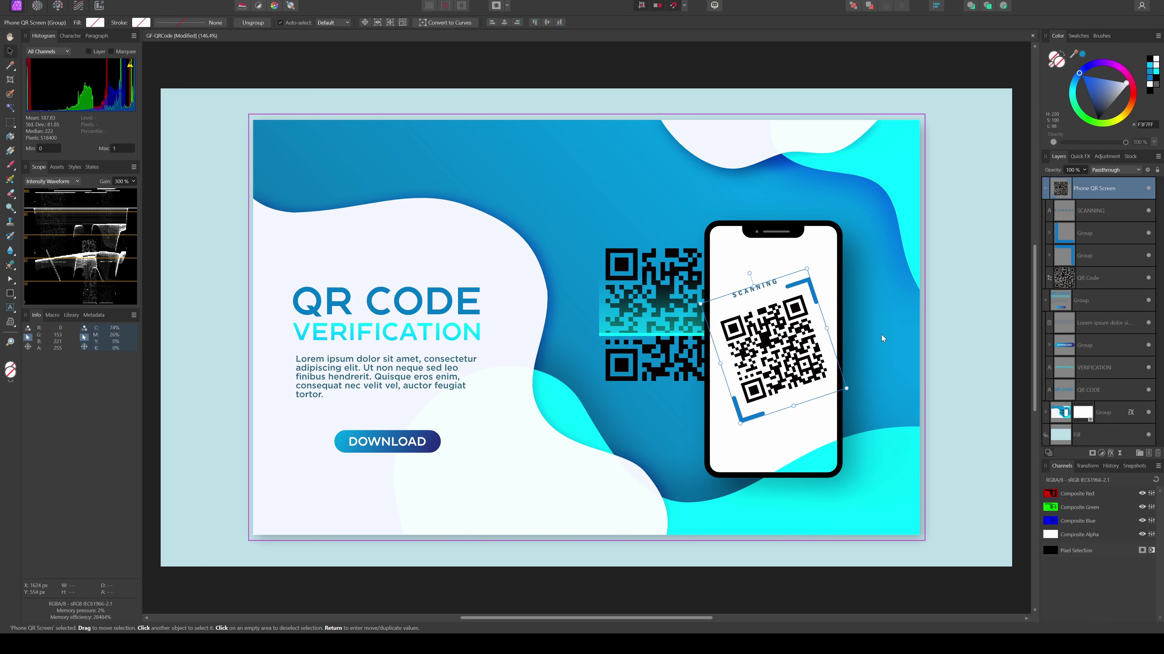
click(878, 317)
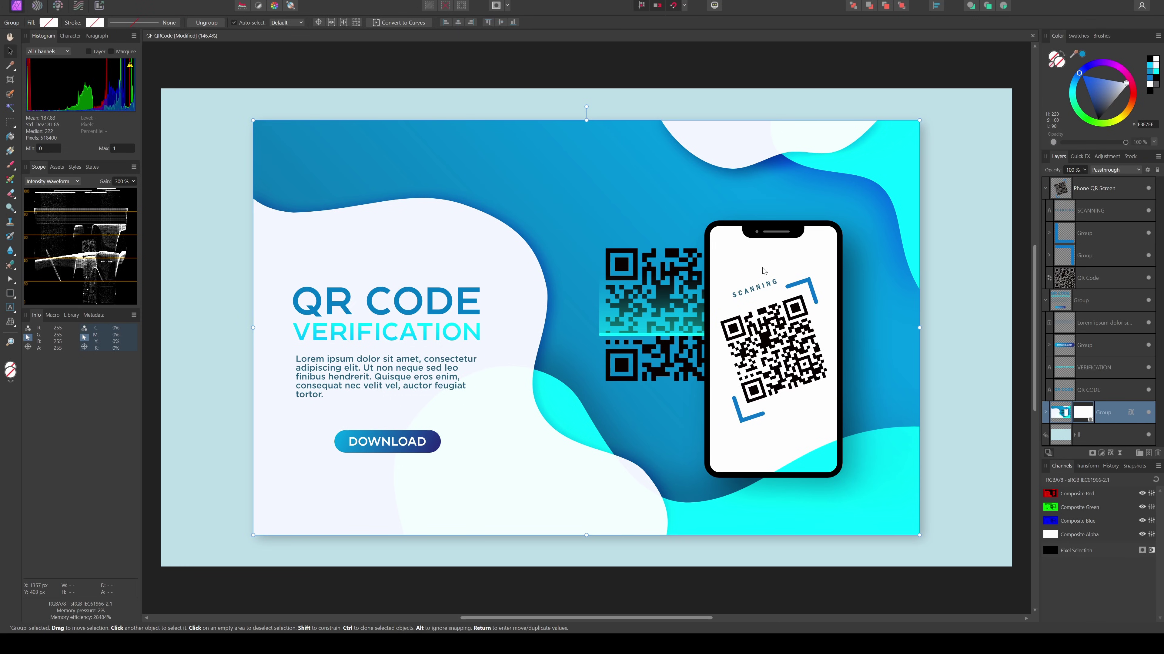
key(super+shift+s)
drag(707, 262, 850, 426)
- Paste the tilted QR snip into QR Clip and Scan, which decodes no URL, then close it
key(alt+Tab)
click(1079, 9)
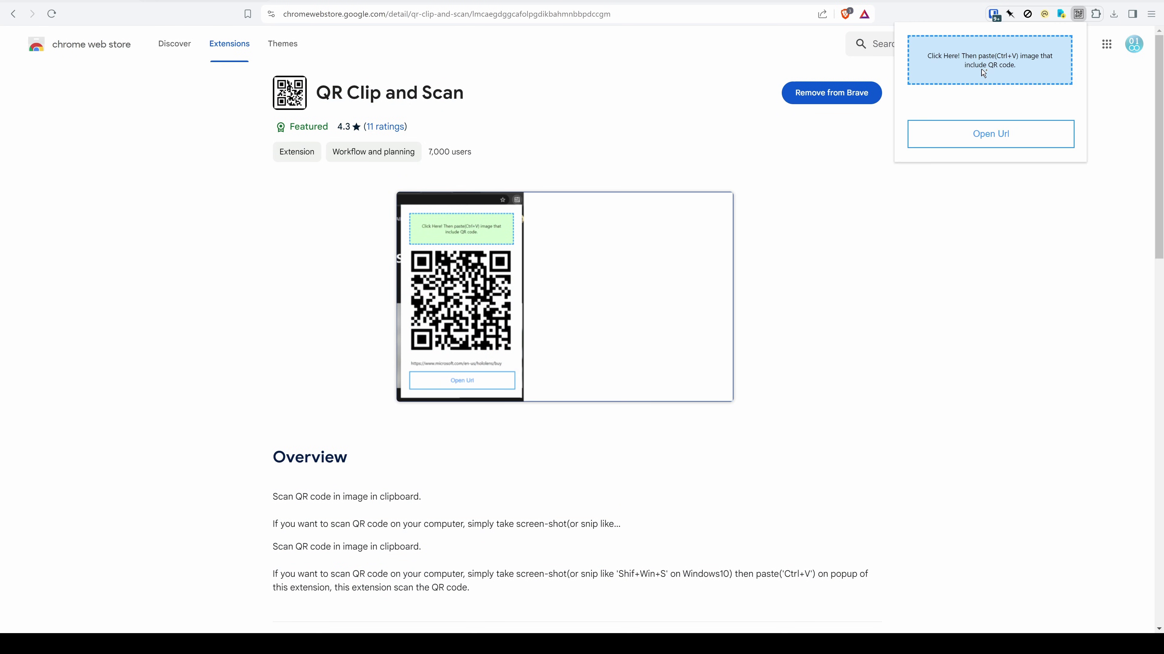
click(971, 76)
key(ctrl+v)
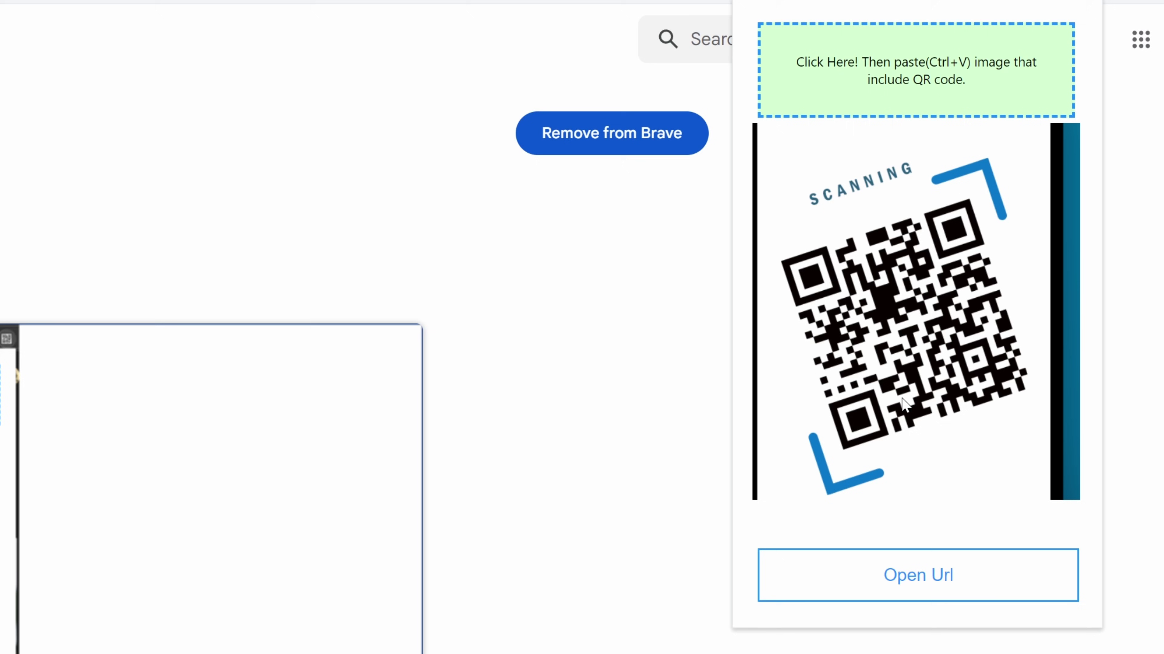
click(669, 431)
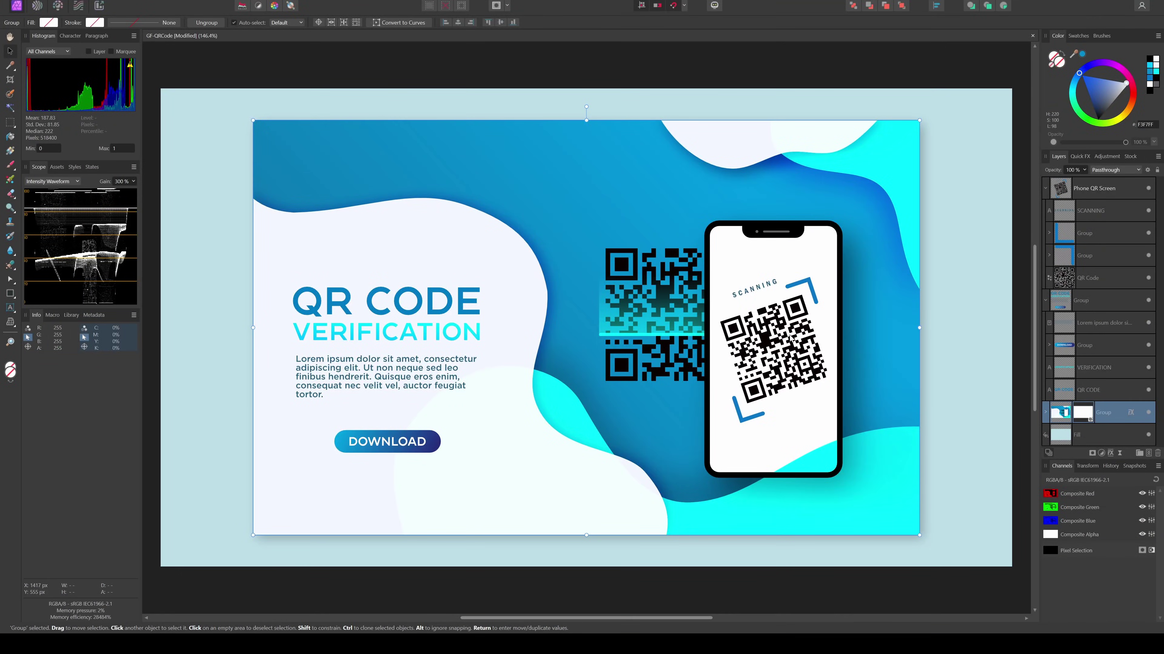
- Undo the tilt, copy the QR Code layer inside the phone group, and return to the browser
click(793, 338)
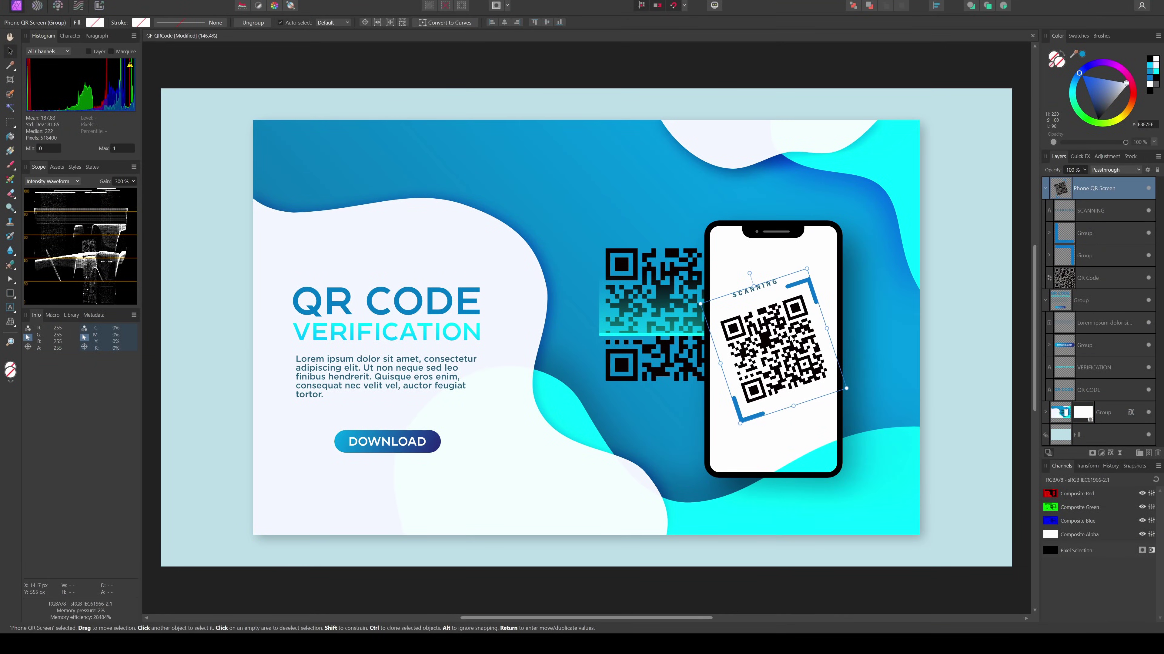
key(ctrl+z)
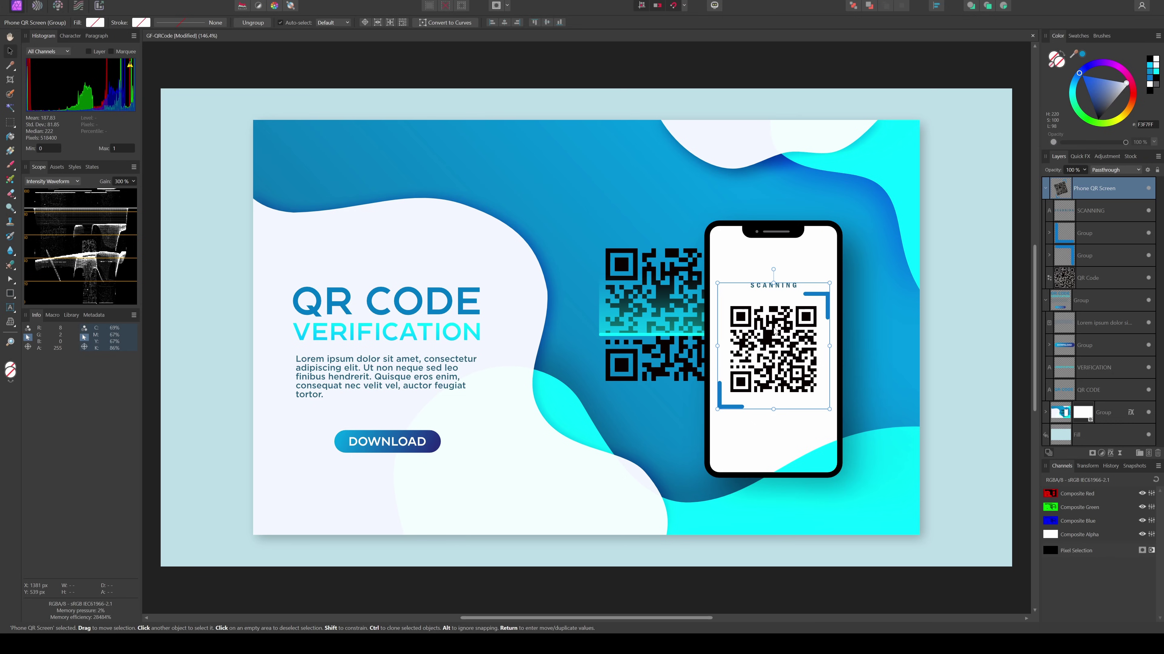
double_click(775, 330)
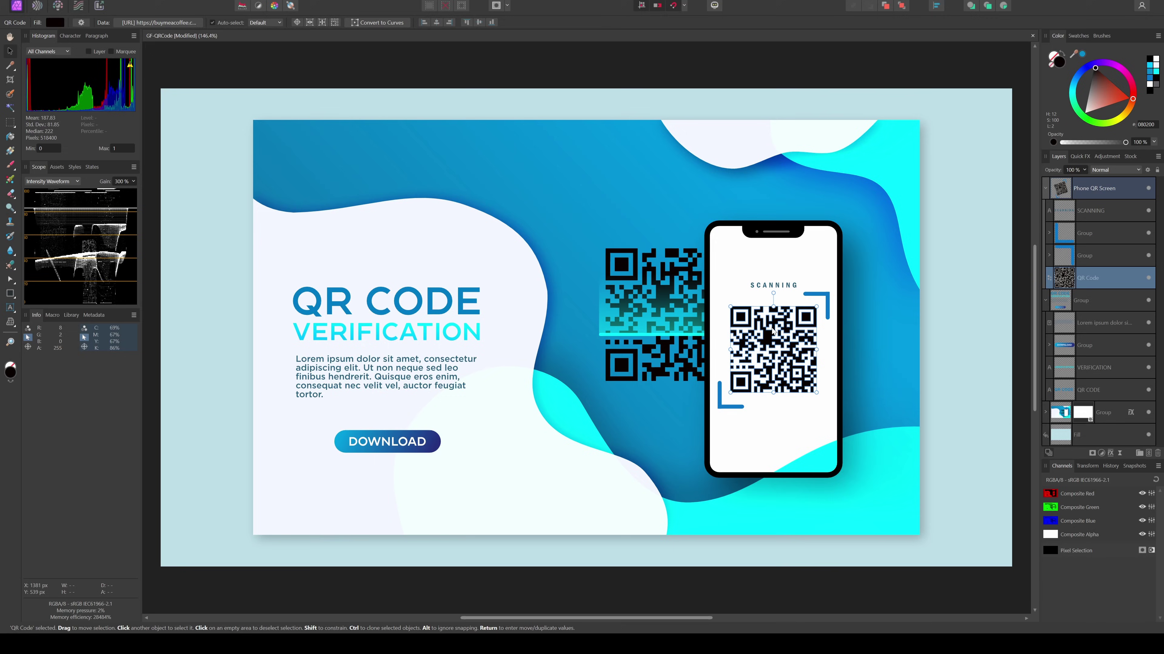
right_click(770, 328)
click(792, 345)
key(alt+Tab)
click(1078, 14)
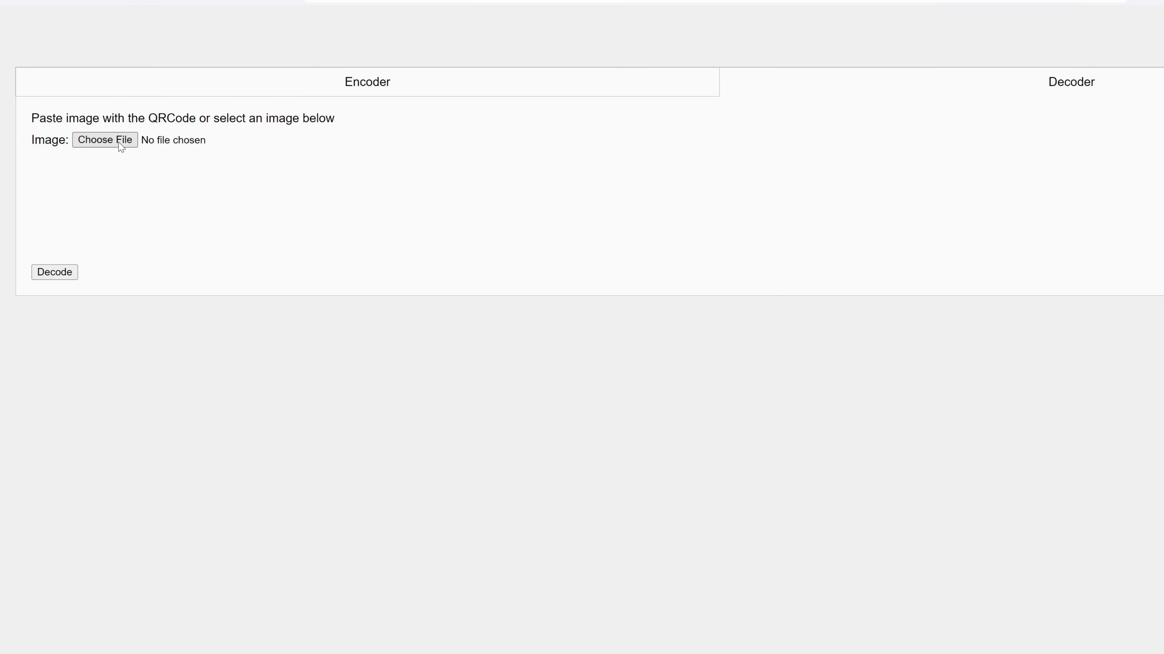
- Decode the copied QR in gtab.nl's Decoder, then rotate the phone's QR about 25° and snip it
key(ctrl+v)
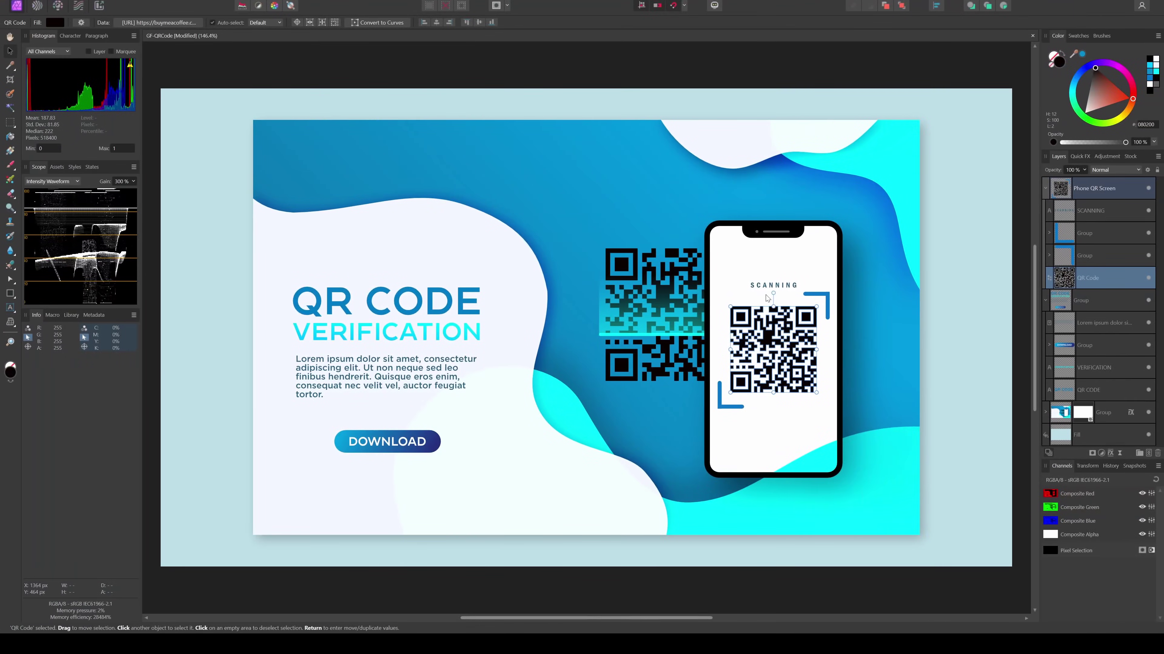
drag(771, 300, 883, 426)
click(740, 263)
key(super+shift+s)
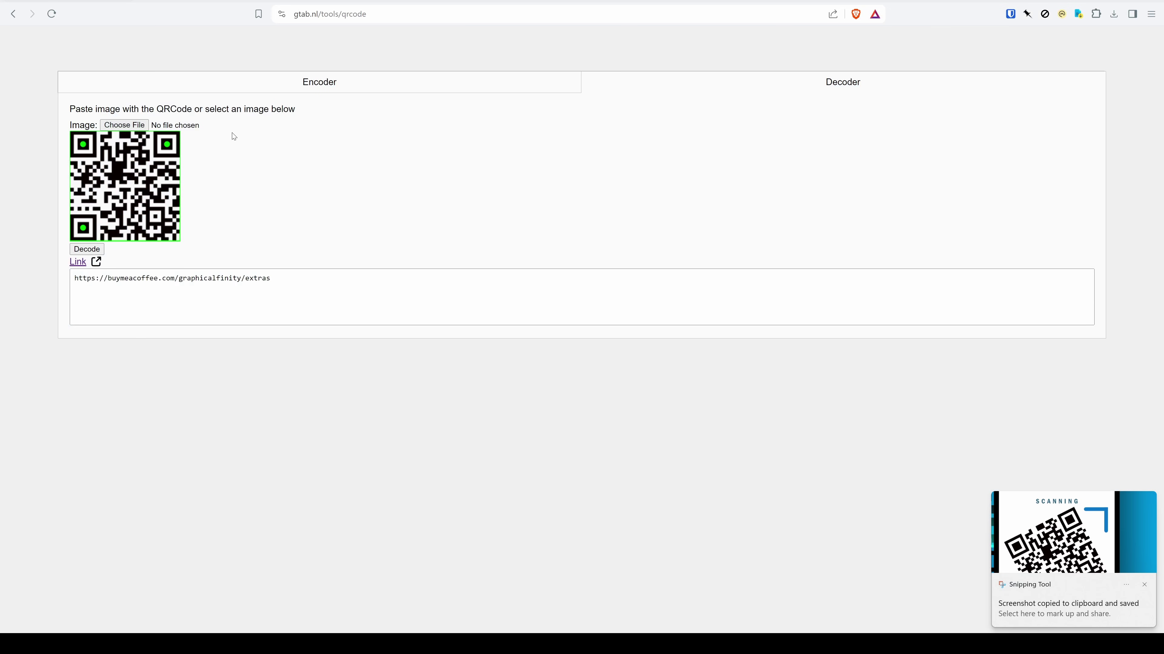
- Decode the rotated QR snip to the same buymeacoffee URL and carry it into the Encoder form
key(ctrl+v)
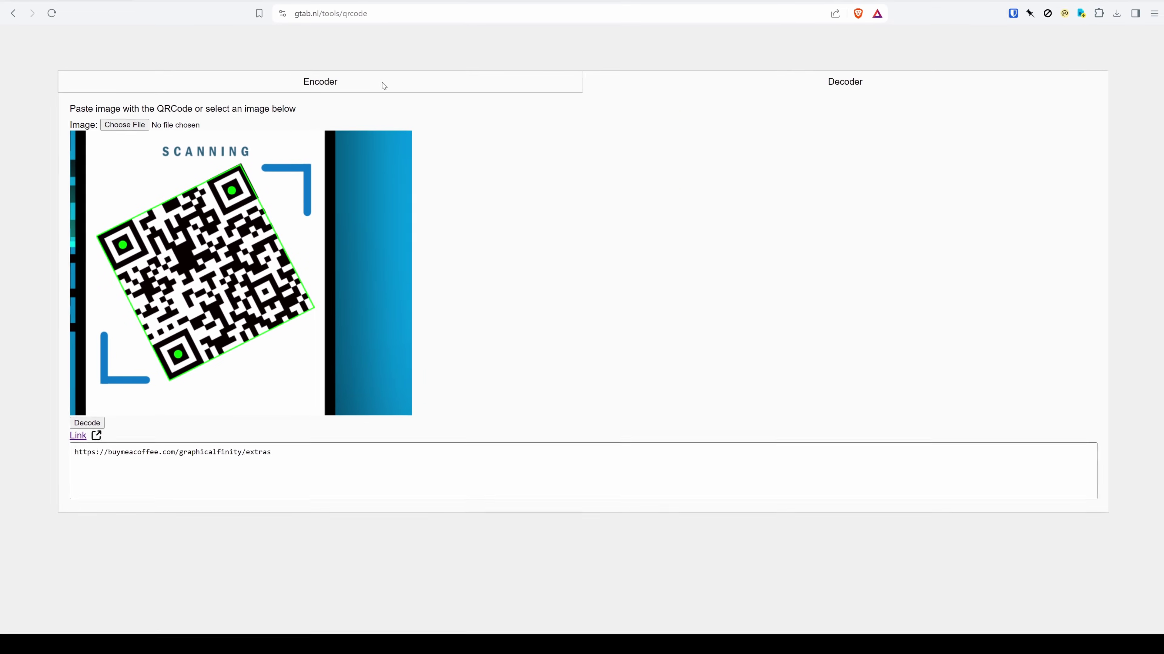
click(383, 86)
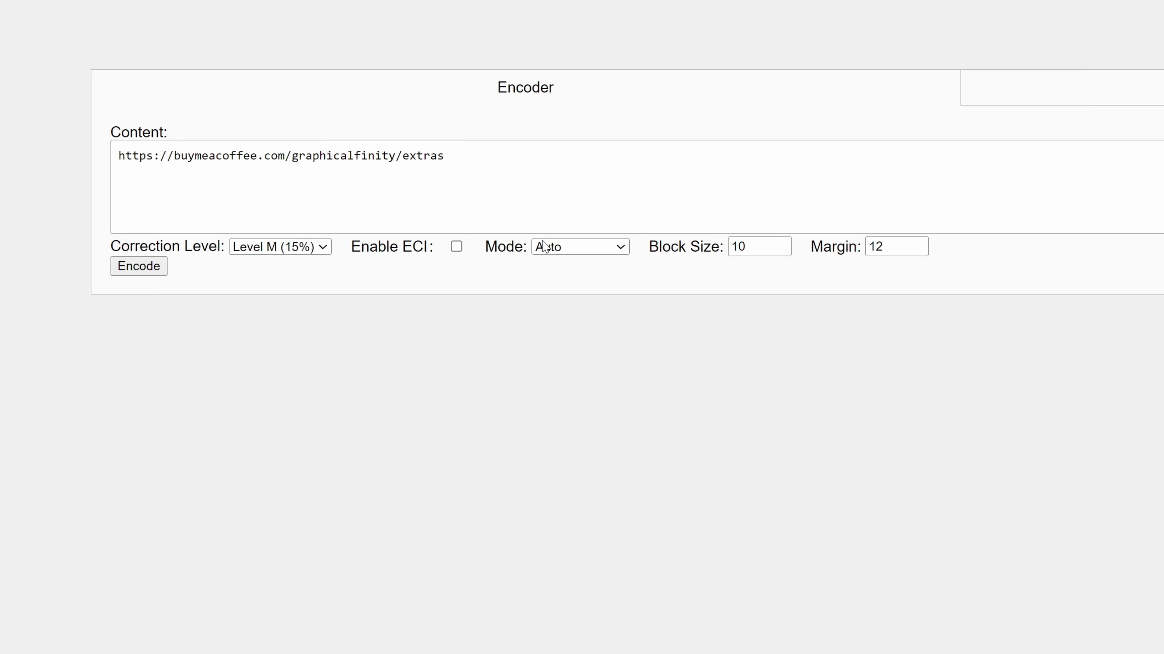
- Encode the buymeacoffee.com/graphicalfinity/extras URL as a new QR code at Level M, block size 10, margin 12
click(155, 265)
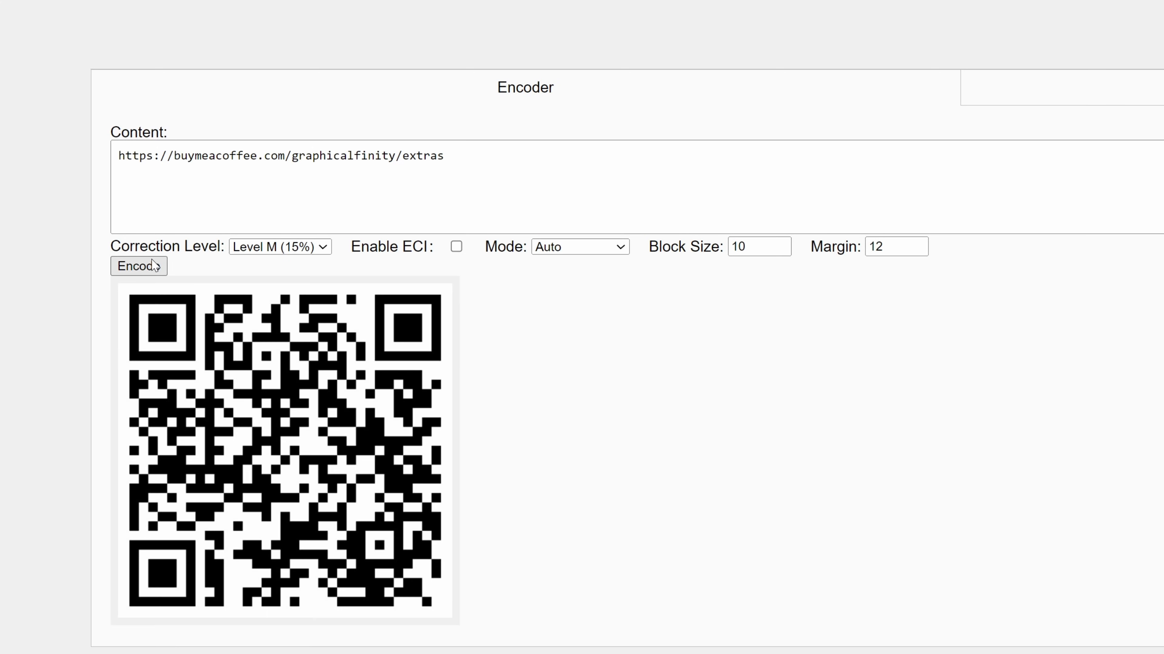